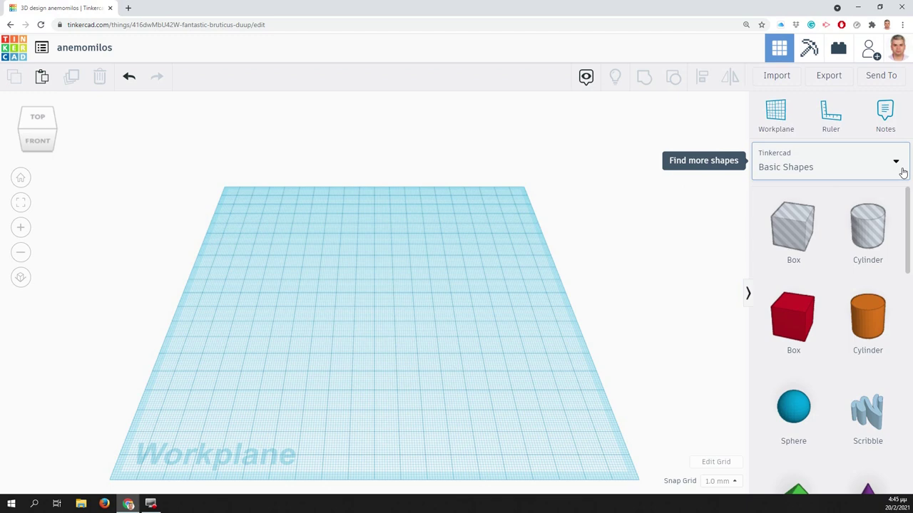
Open the second page of the Featured shape generators library.
left_click(902, 173)
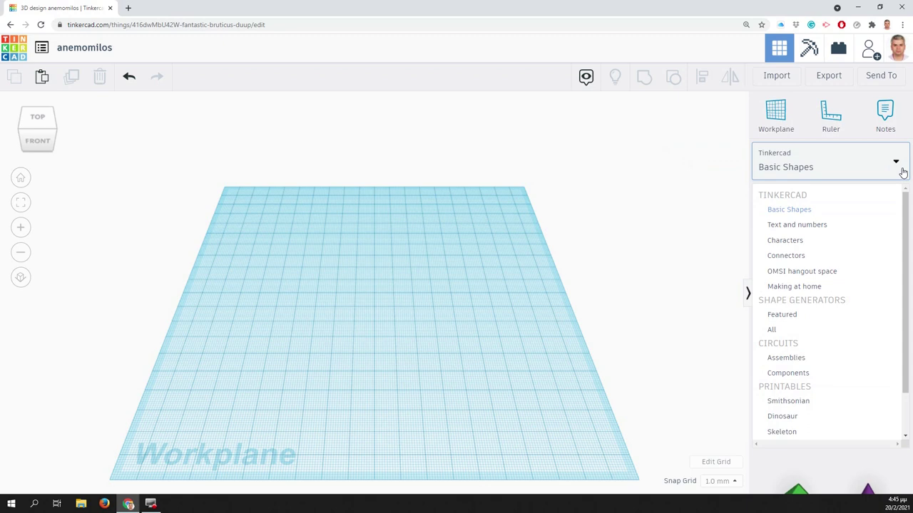
left_click(793, 320)
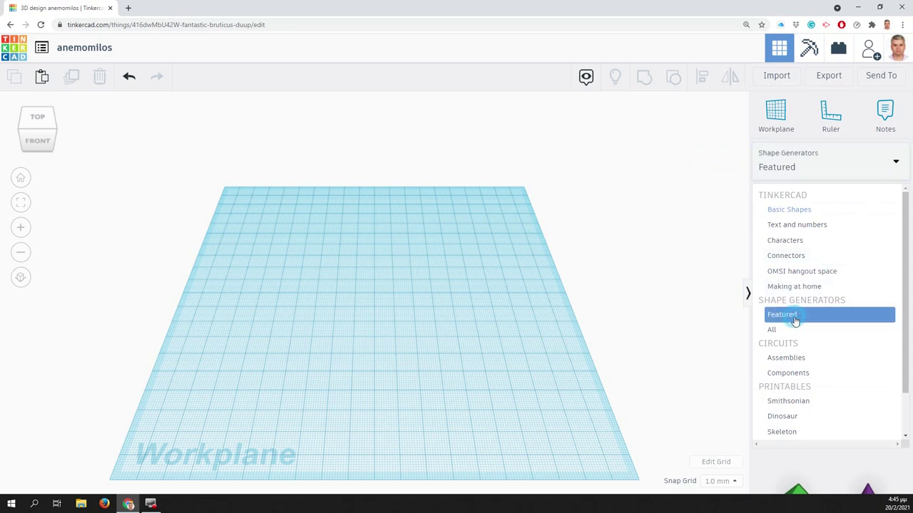
scroll(835, 363, "down", 5)
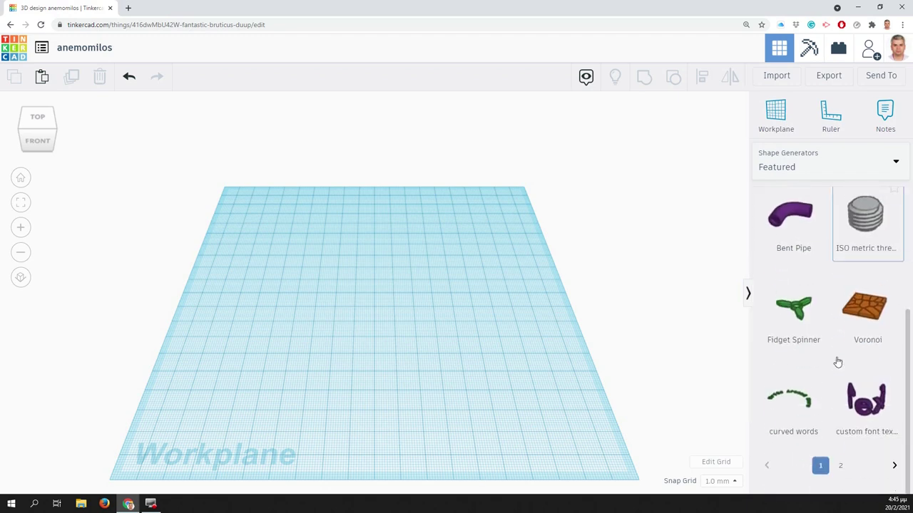
left_click(841, 484)
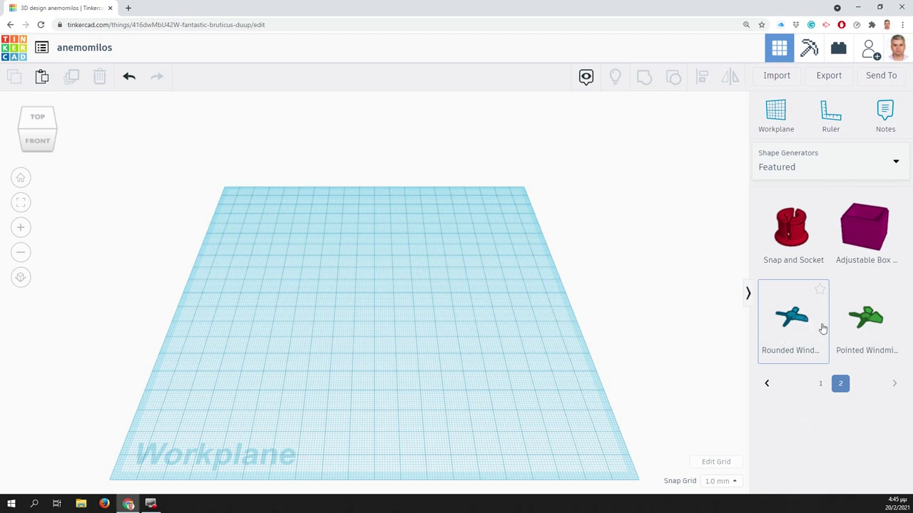
Try out a rounded windmill on the workplane with length 49.97, 3 blades, angle 56.89 and a greater height, and delete it.
left_click_drag(784, 315, 371, 314)
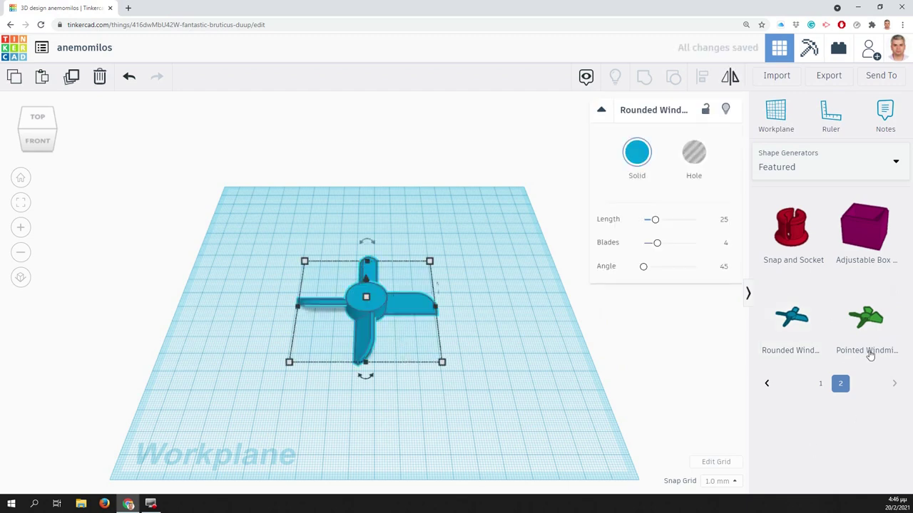
left_click_drag(655, 221, 656, 250)
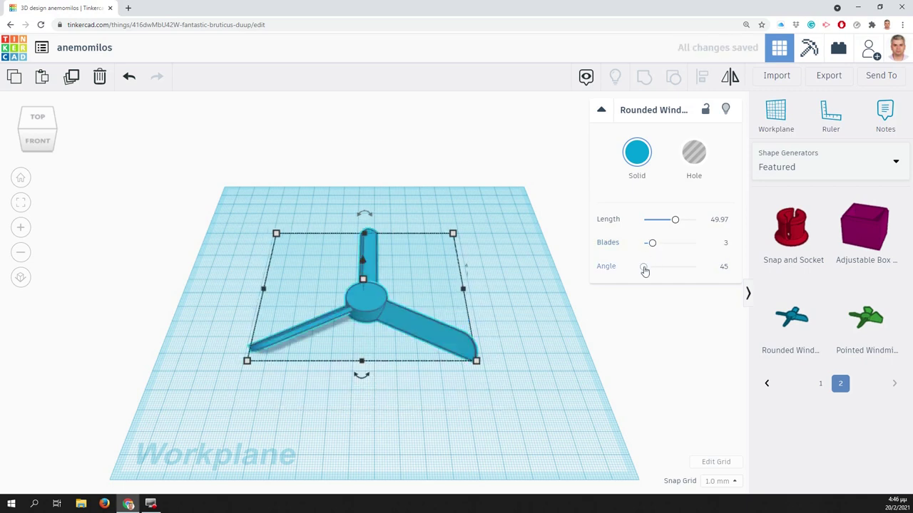
mouse_move(643, 270)
left_mouse_down()
mouse_move(673, 271)
mouse_move(657, 273)
left_mouse_up()
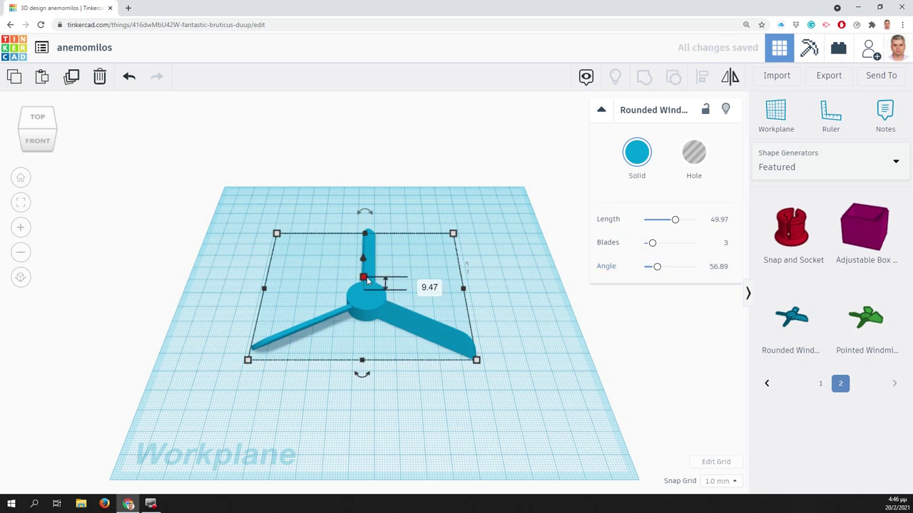
left_click_drag(363, 279, 365, 258)
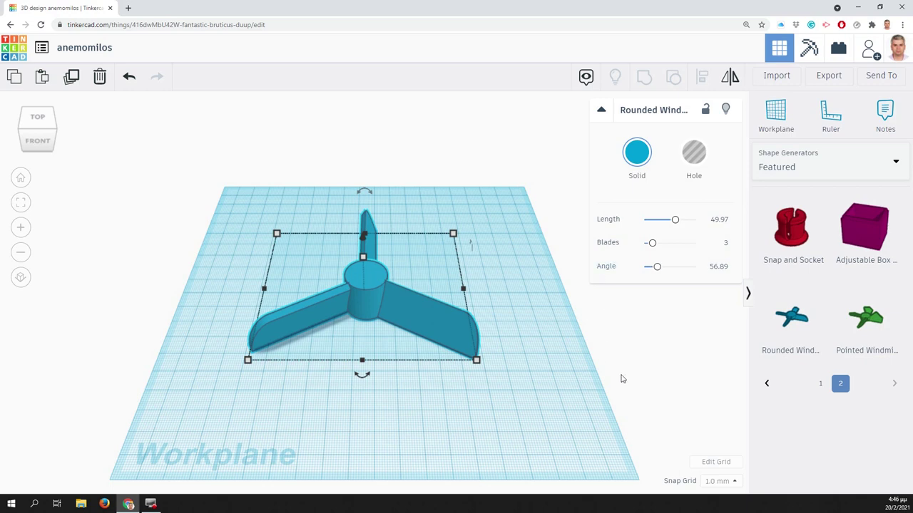
key("Delete")
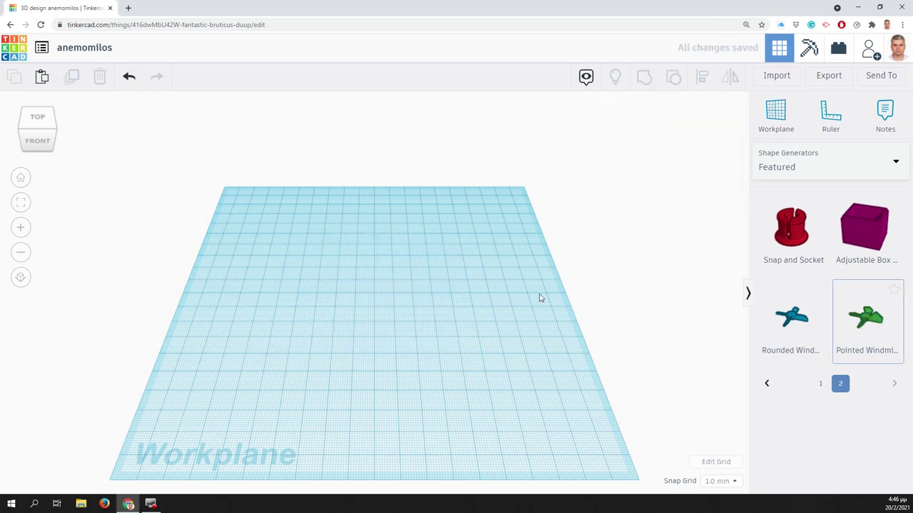
Place a pointed windmill with length 40.26, point width 15.75, point distance 31.32, 5 blades and angle 50.31, and make it slightly taller.
key("ctrl+v")
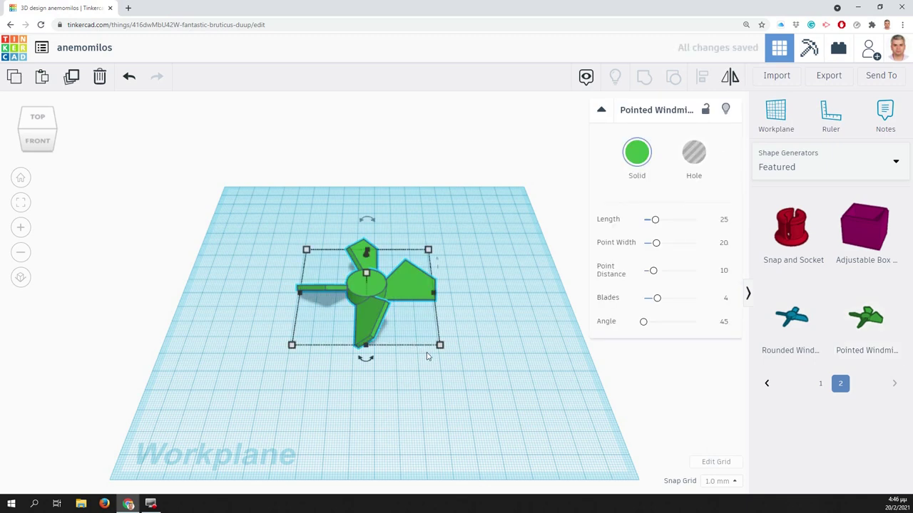
left_click_drag(655, 220, 670, 222)
left_click_drag(660, 304, 648, 327)
left_click_drag(658, 246, 676, 276)
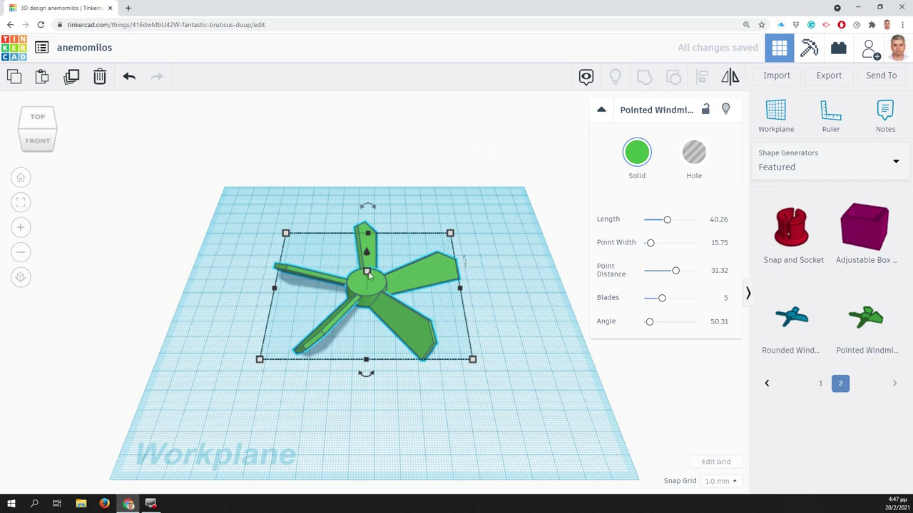
left_click_drag(368, 270, 369, 265)
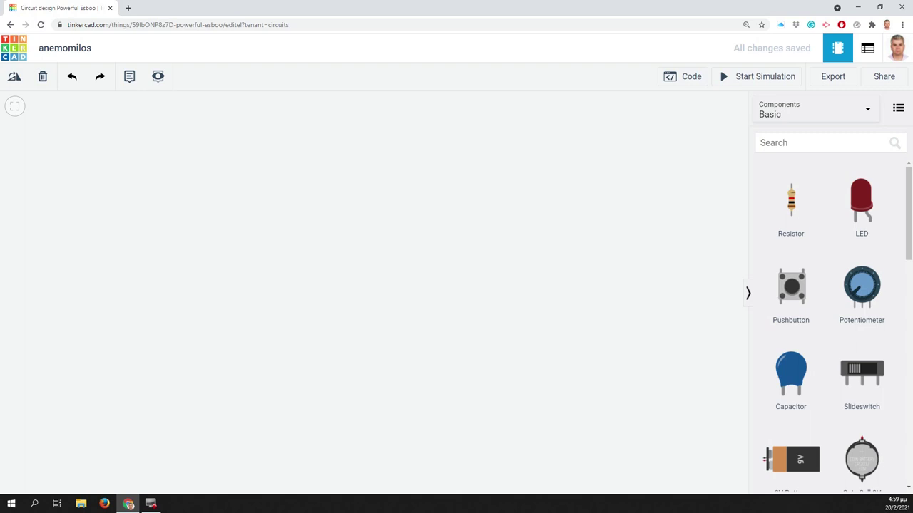
Place an Arduino Uno R3 on the empty circuit canvas.
scroll(870, 348, "down", 3)
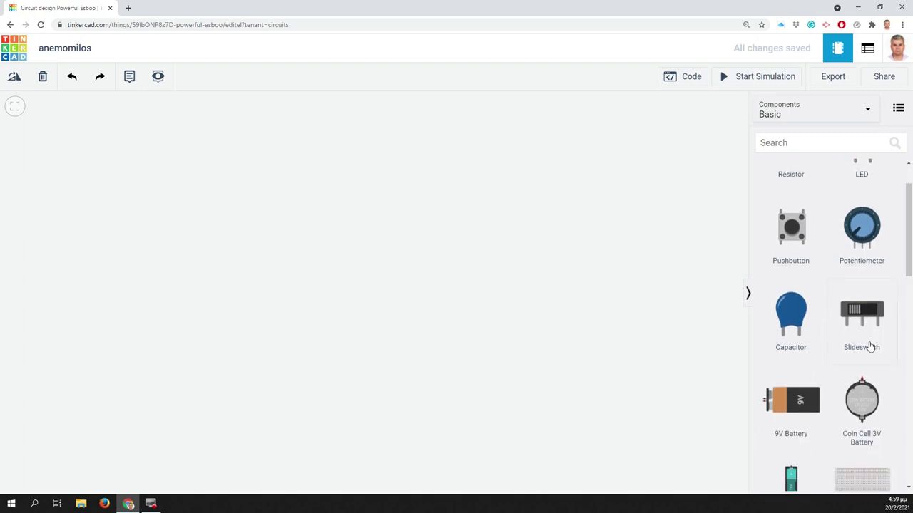
scroll(869, 347, "down", 1)
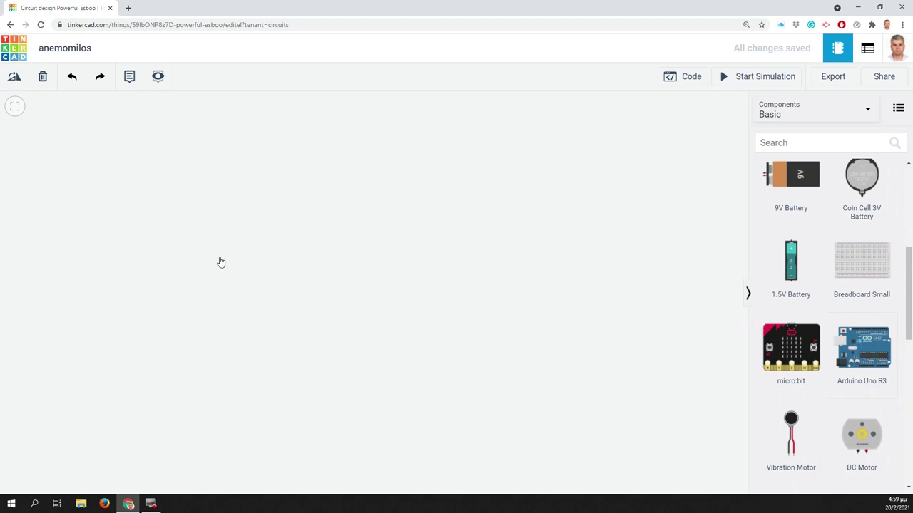
left_click(862, 349)
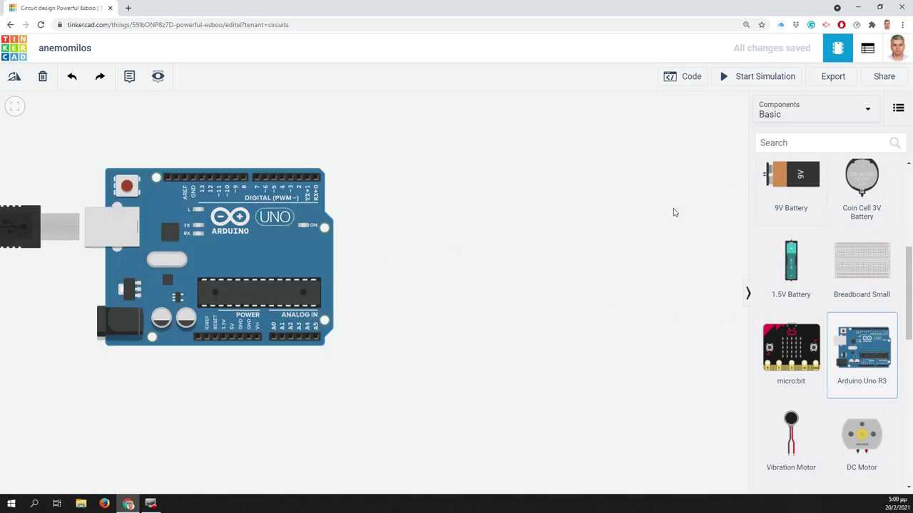
Search the components for "ultra" and place the four-pin HC-SR04 ultrasonic distance sensor beside the Arduino.
left_click(807, 138)
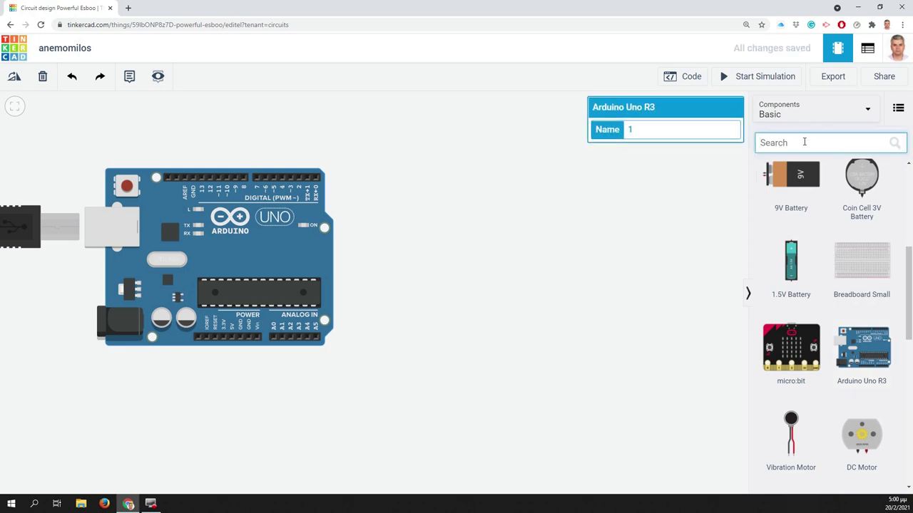
type("ultra")
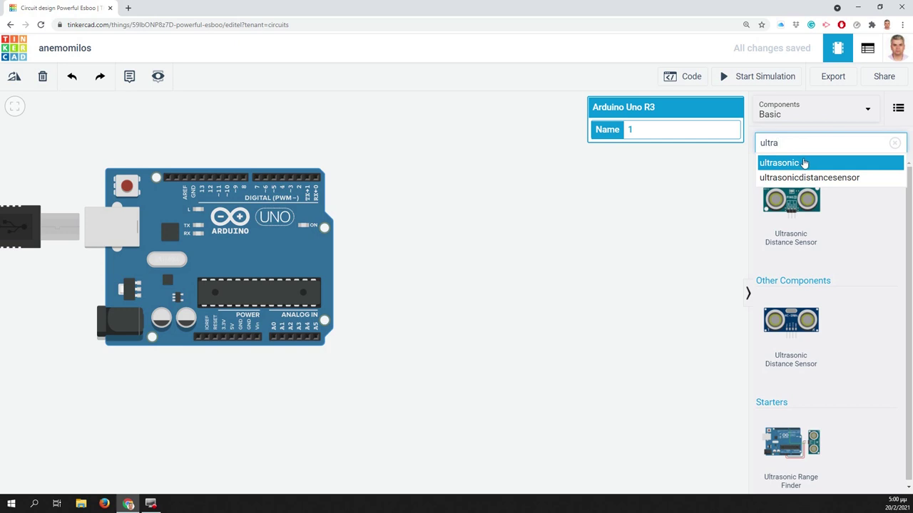
left_click_drag(784, 322, 474, 304)
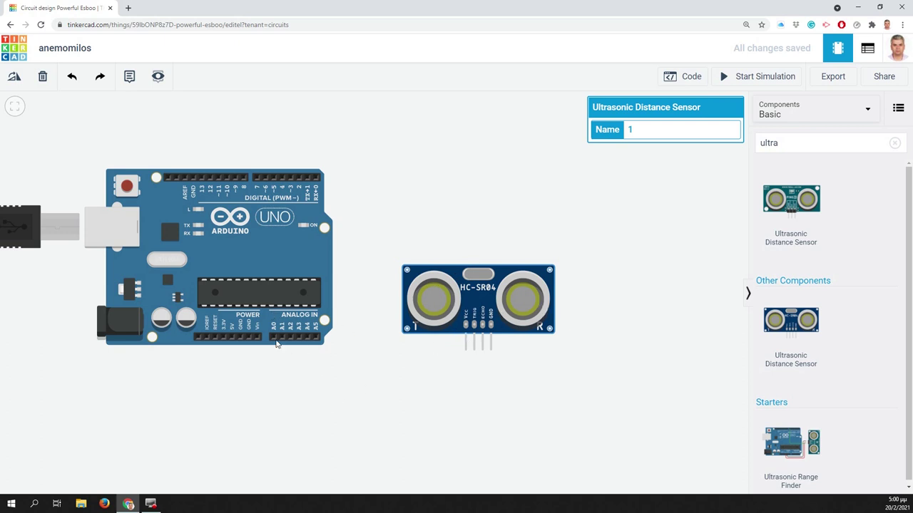
Wire the Arduino's 5V pin to the sensor's VCC pin and the sensor's GND pin to the Arduino's power-side GND.
left_click(231, 337)
left_click(231, 375)
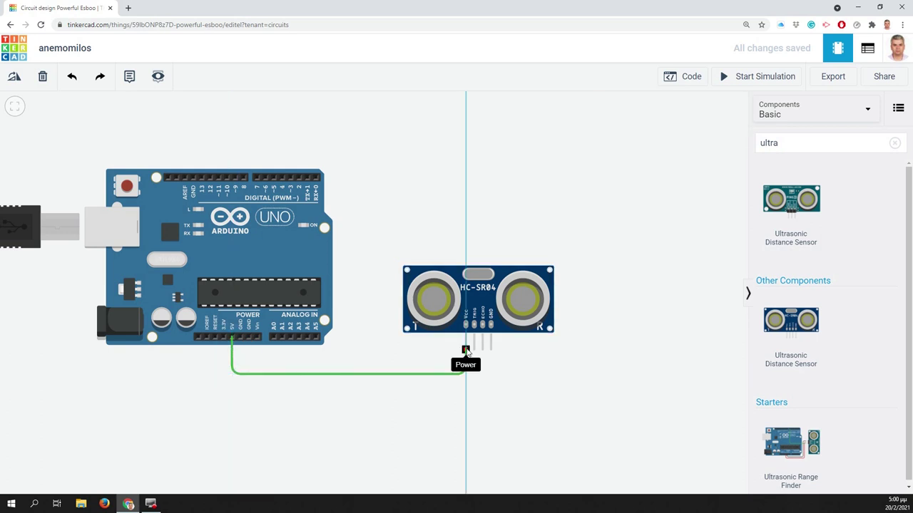
left_click(465, 349)
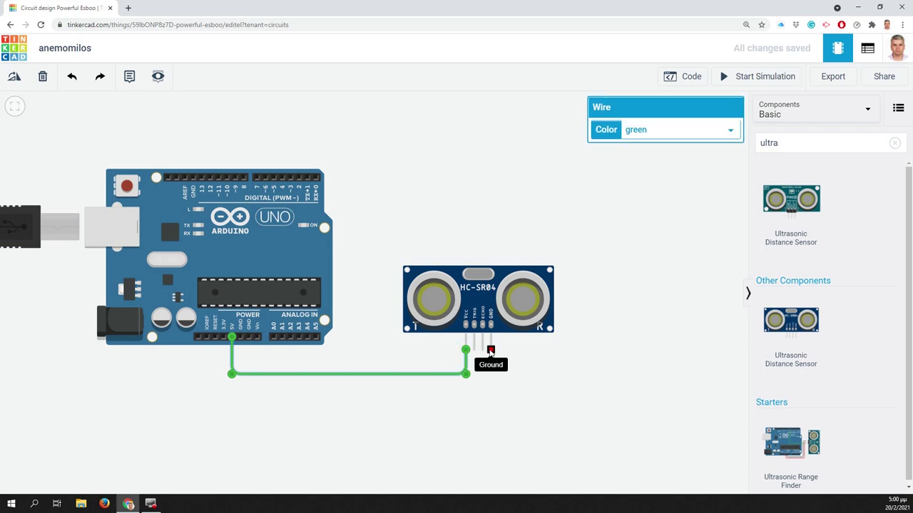
left_click(491, 350)
left_click(491, 397)
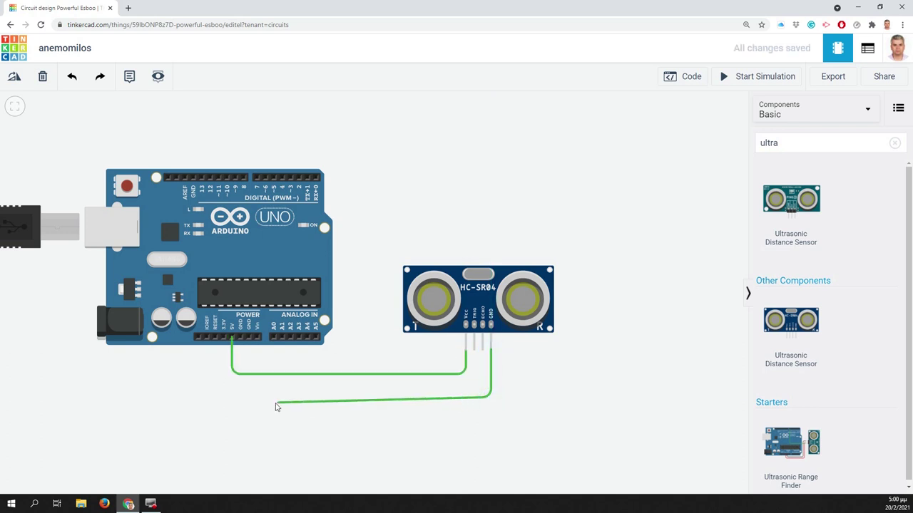
left_click(248, 397)
left_click(249, 338)
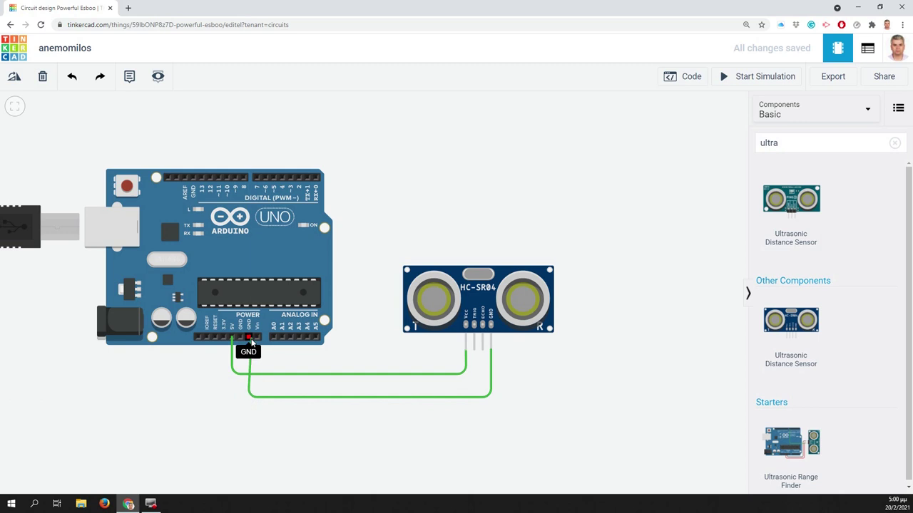
left_click(249, 338)
Color the ground wire black and the 5V wire red.
left_click(675, 125)
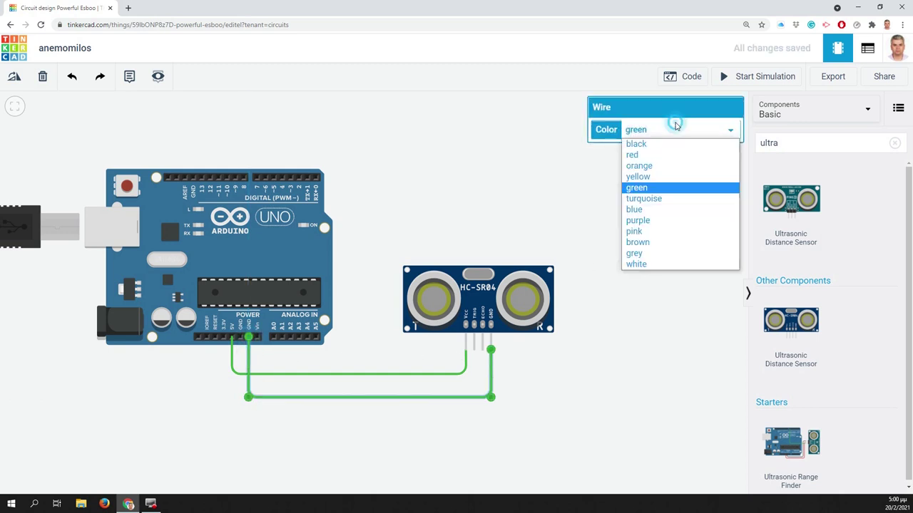
left_click(651, 144)
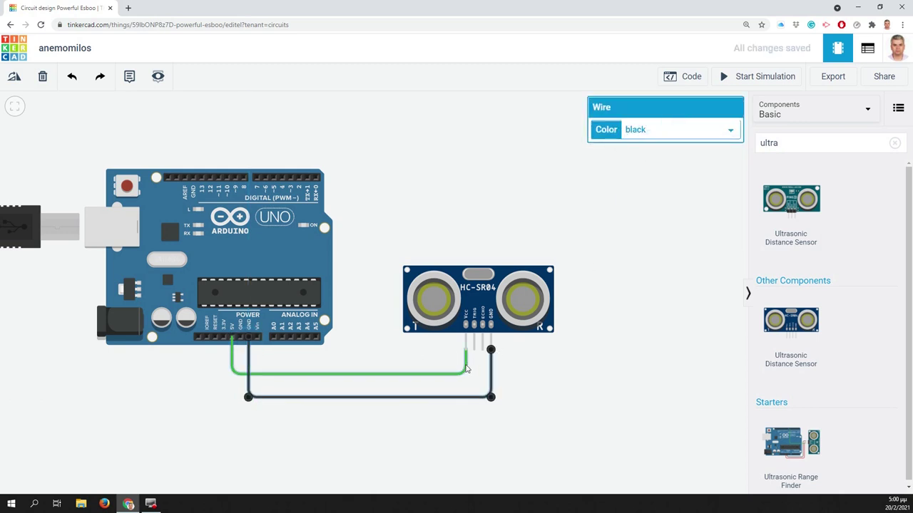
left_click(466, 368)
left_click(684, 129)
left_click(648, 152)
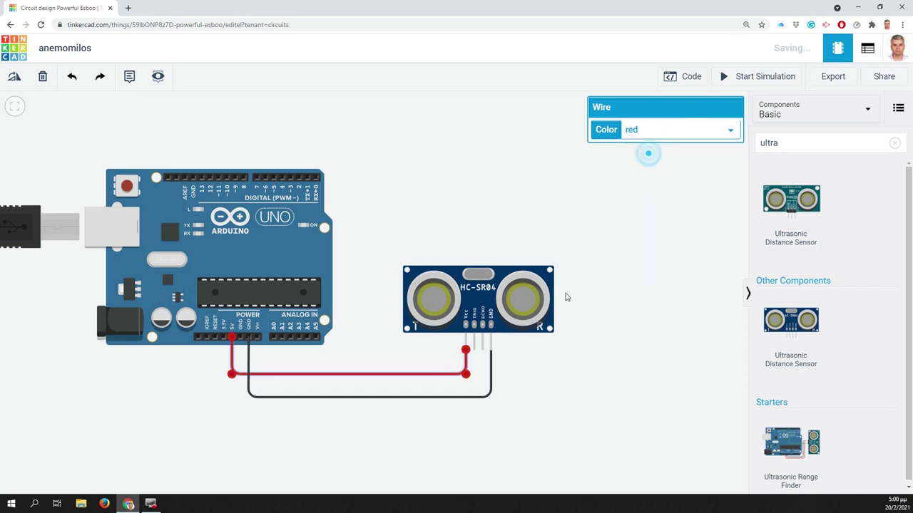
Wire the sensor's TRIG pin around the board to Arduino digital pin 2 and straighten the wire's last bend.
left_click(474, 349)
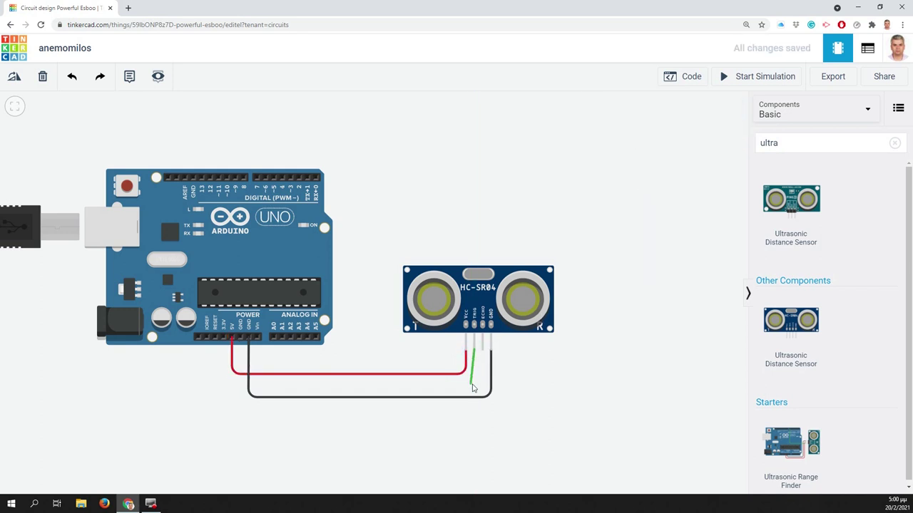
left_click(473, 383)
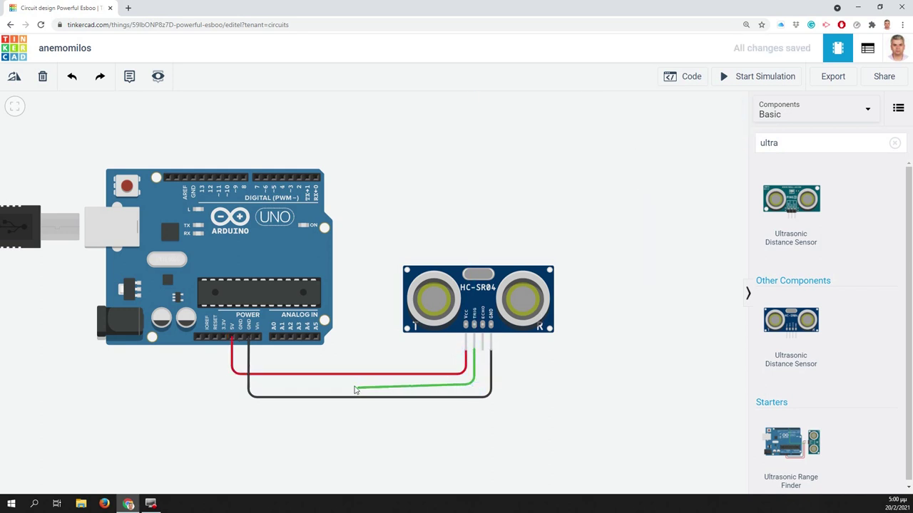
left_click(345, 384)
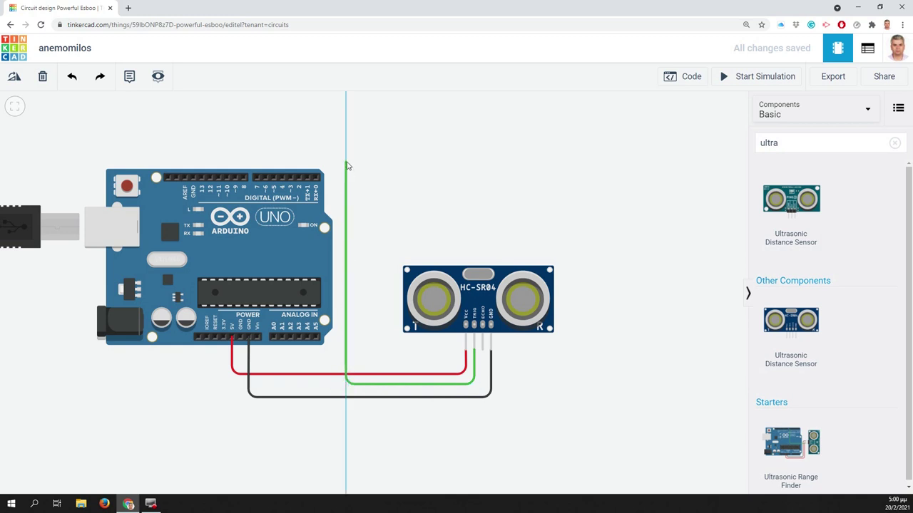
left_click(346, 154)
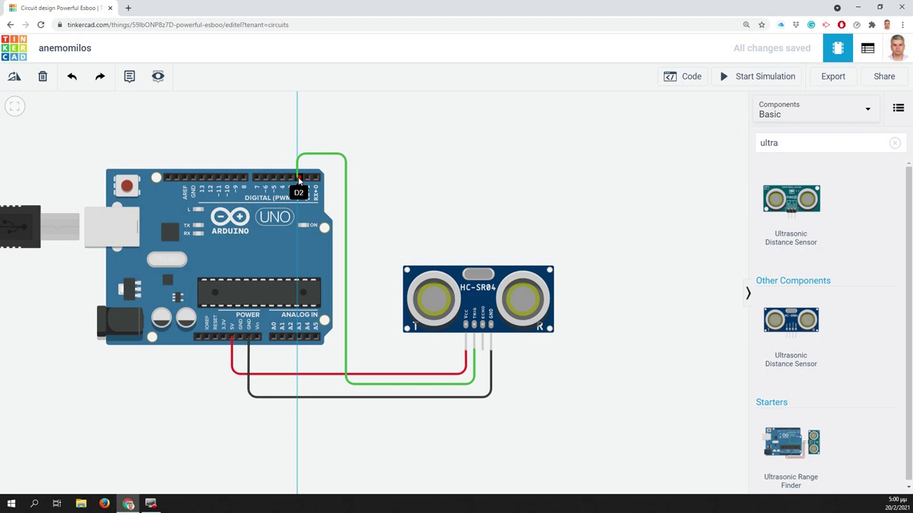
left_click(299, 177)
left_click_drag(297, 155, 300, 153)
Wire the sensor's ECHO pin around the outside of the TRIG wire to Arduino digital pin 3.
left_click(482, 349)
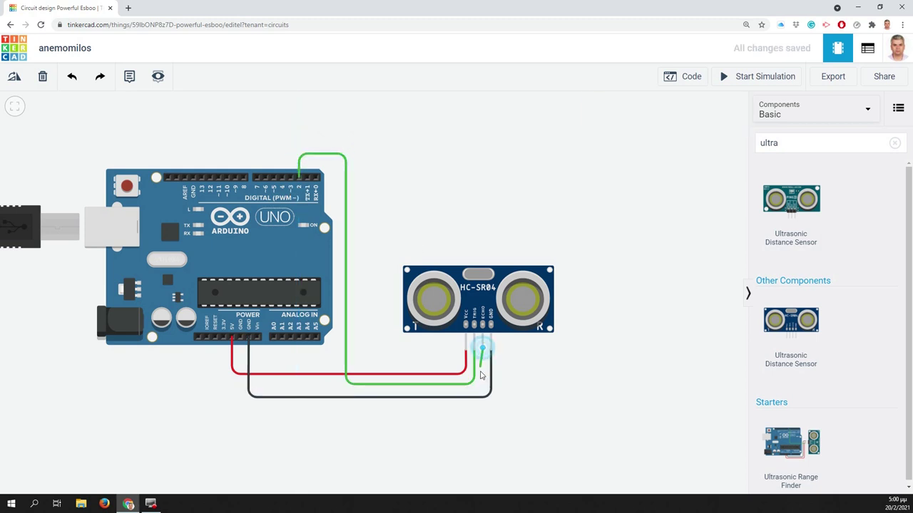
left_click(483, 390)
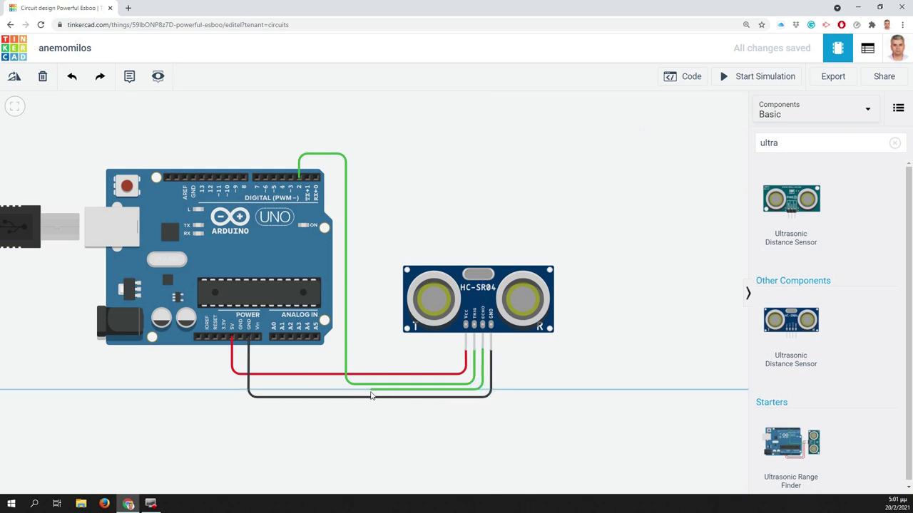
left_click(366, 390)
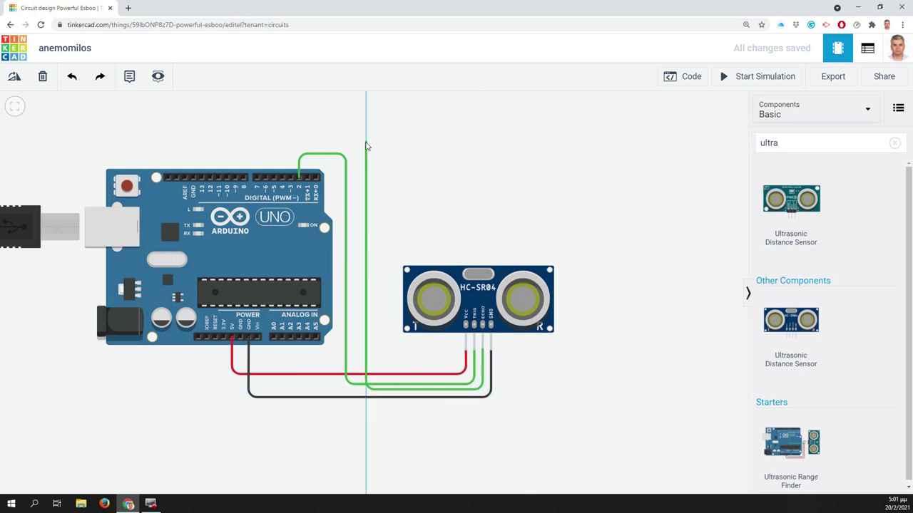
left_click(365, 143)
left_click(289, 142)
left_click(290, 176)
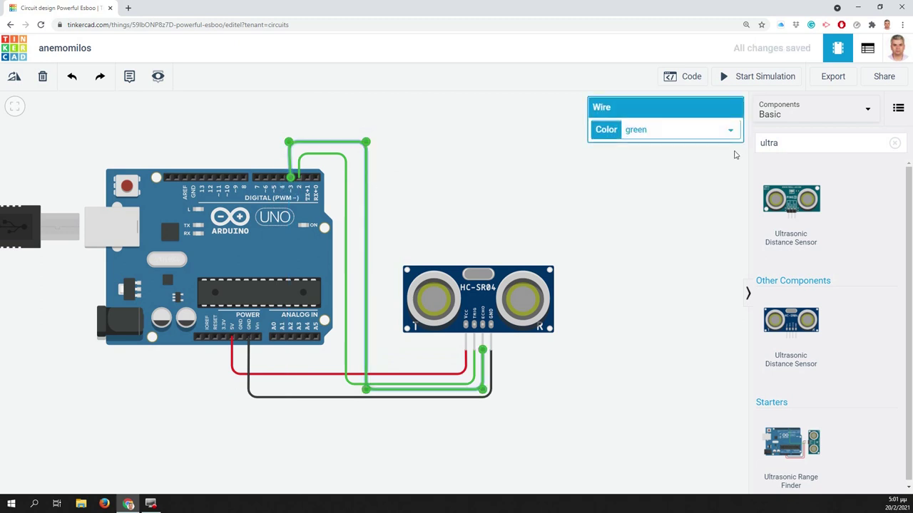
Color the ECHO wire yellow and align its bend above digital pin 3.
left_click(717, 131)
left_click(664, 176)
left_click(290, 141)
left_click(576, 228)
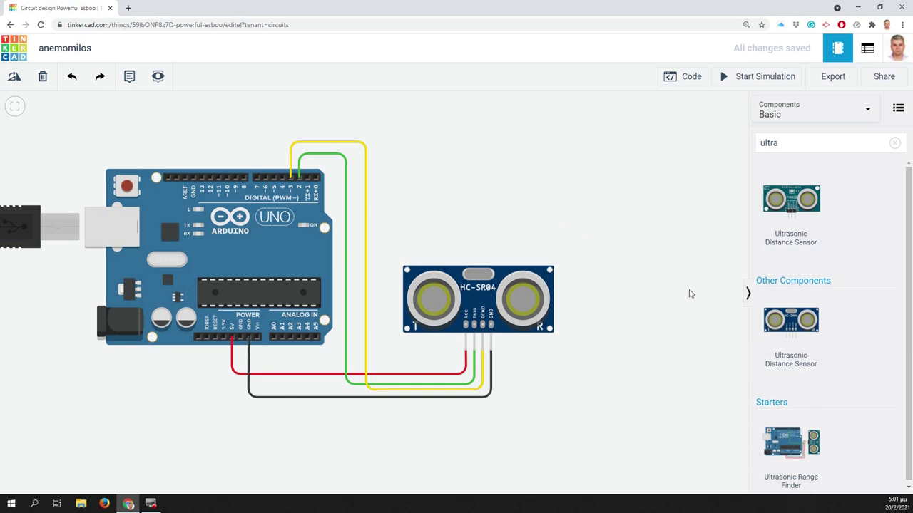
Open the Arduino code editor in Blocks + Text mode and delete the default built-in LED blink blocks.
left_click(693, 78)
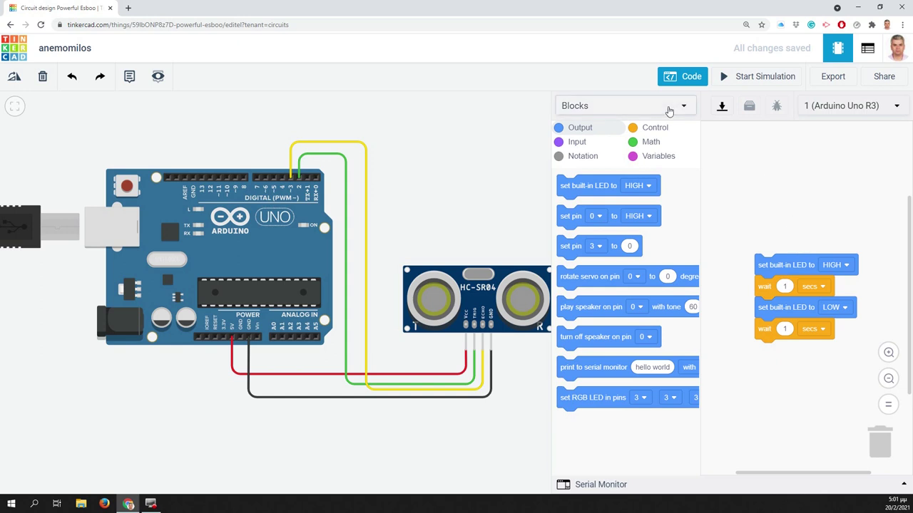
left_click(670, 105)
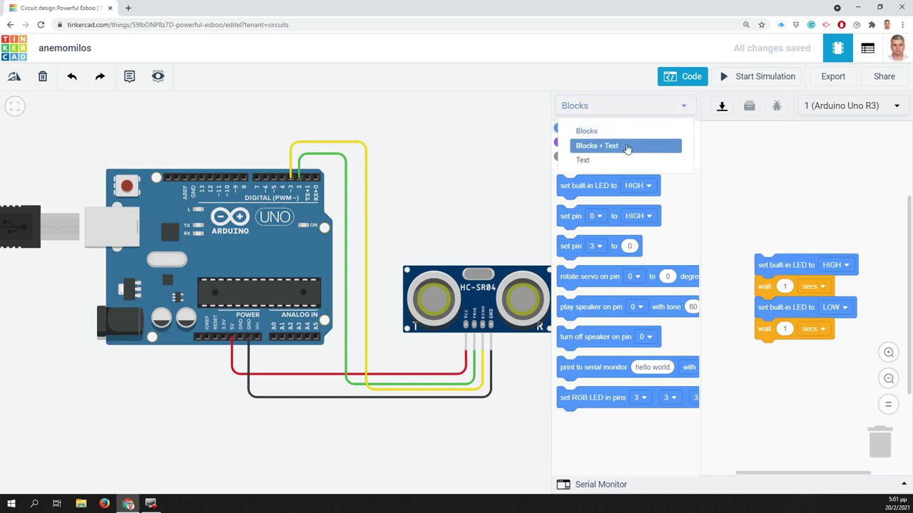
left_click_drag(484, 207, 165, 235)
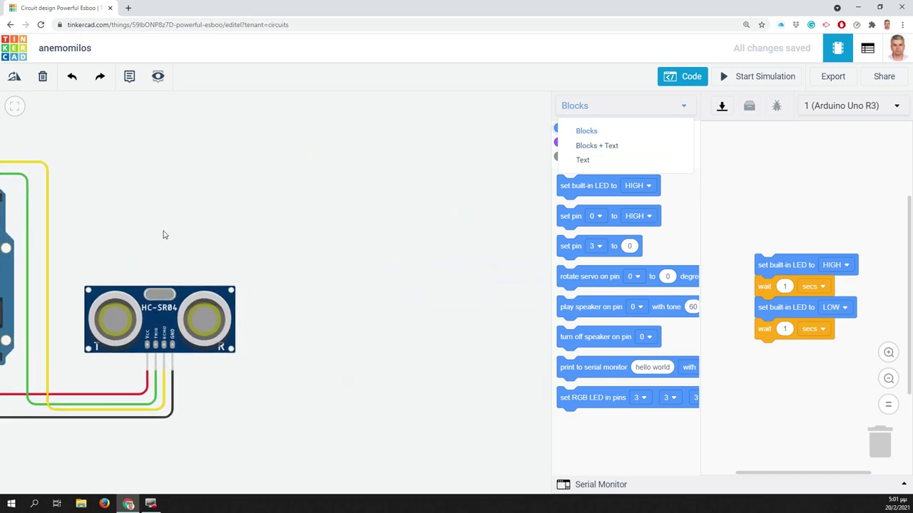
left_click(639, 102)
left_click(629, 105)
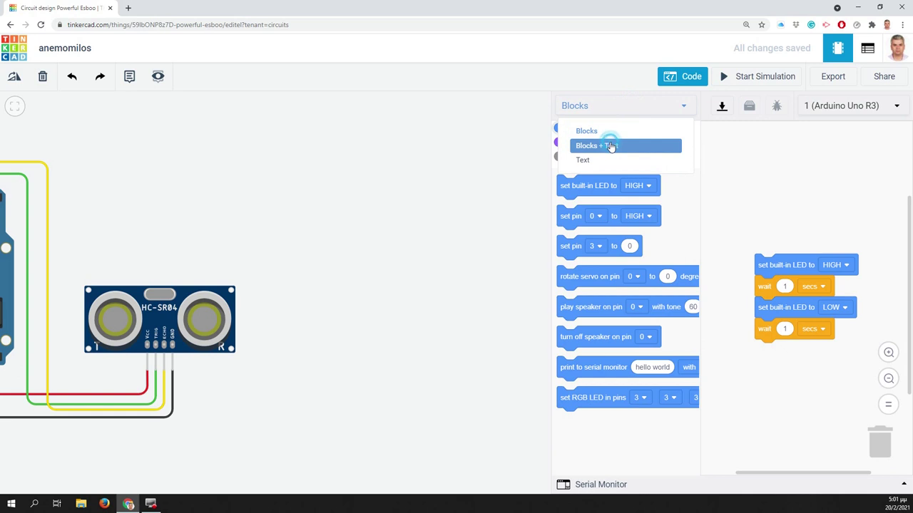
left_click(609, 145)
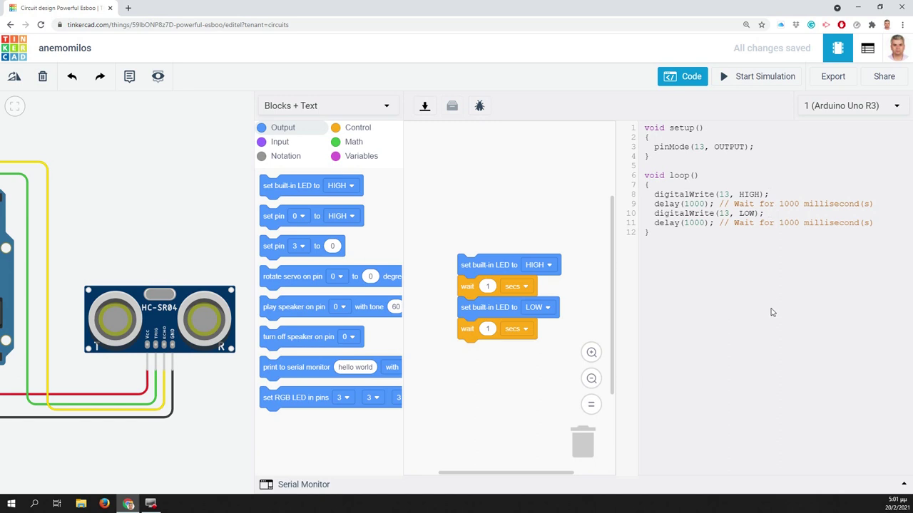
left_click_drag(464, 265, 577, 447)
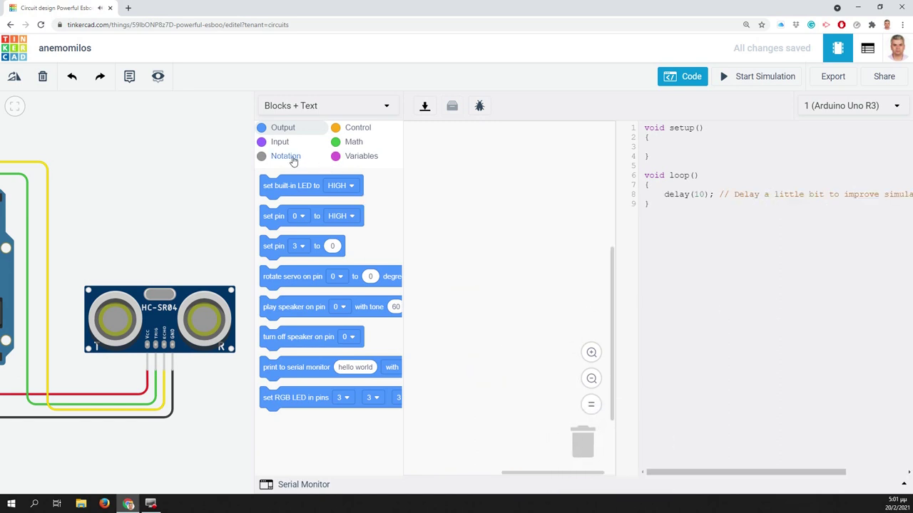
Add an if-then-else block to the empty program with a less-than comparison as its condition.
left_click(346, 127)
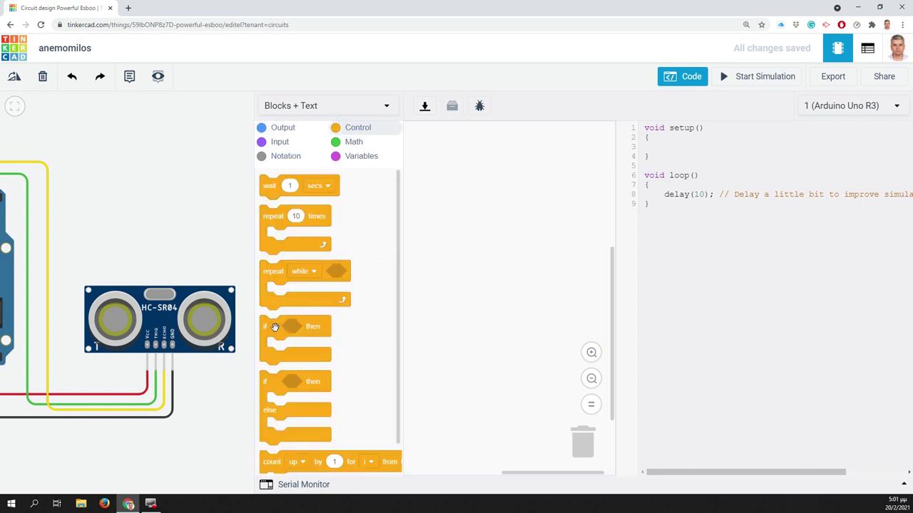
left_click_drag(272, 387, 432, 224)
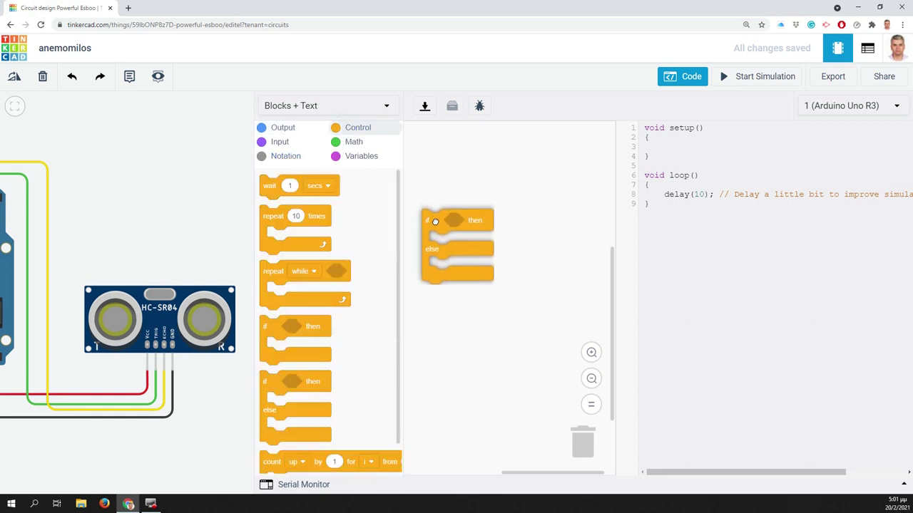
left_click(357, 142)
left_click_drag(286, 207, 465, 218)
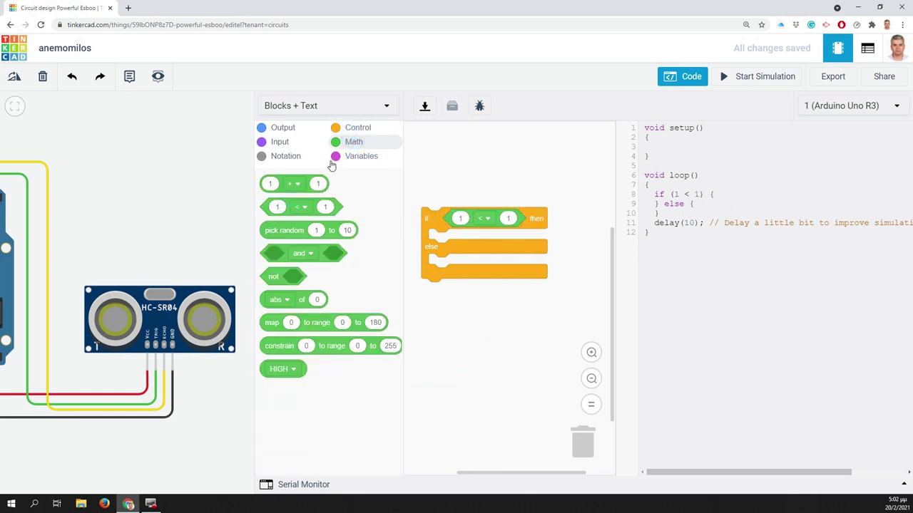
Insert an ultrasonic distance sensor reading as the comparison's first operand, with trigger pin 2 and echo pin 3.
left_click(274, 141)
left_click_drag(274, 293, 465, 221)
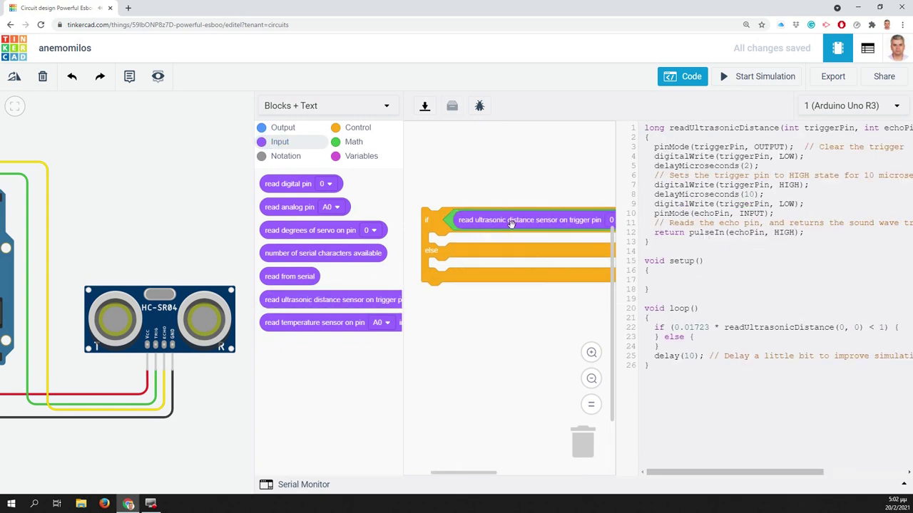
left_click_drag(482, 476, 520, 476)
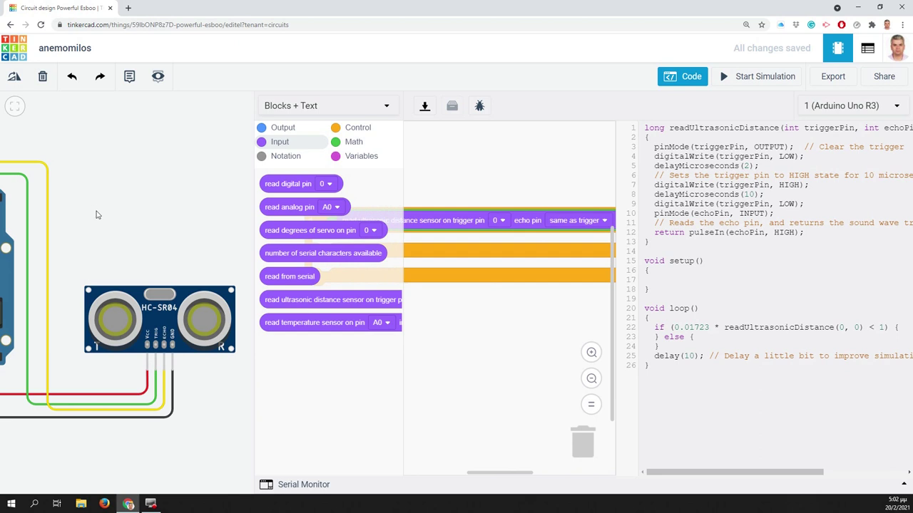
mouse_move(92, 204)
left_mouse_down()
mouse_move(149, 221)
mouse_move(97, 205)
left_mouse_up()
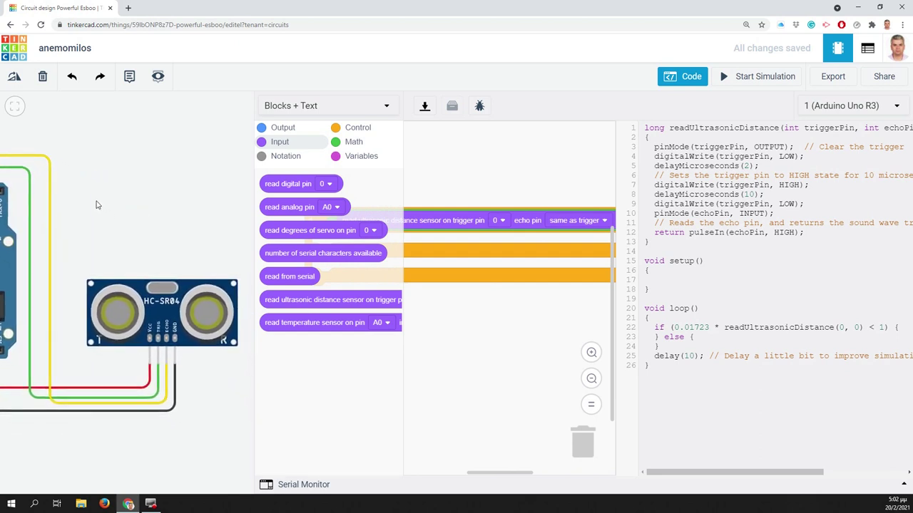
left_click(499, 221)
left_click(481, 276)
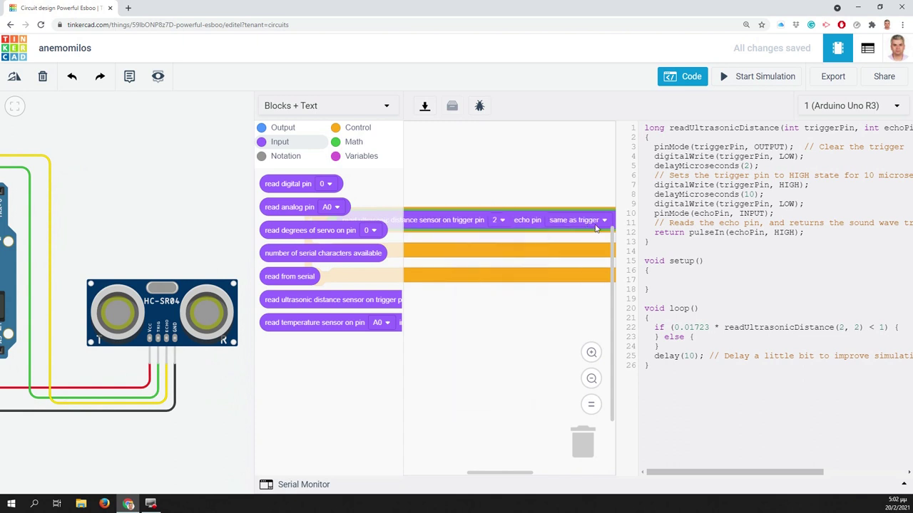
left_click(603, 221)
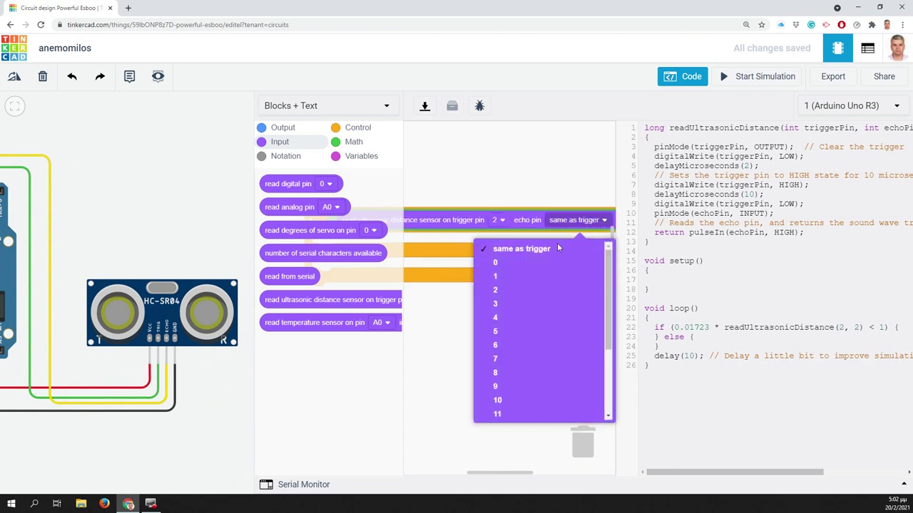
left_click(518, 303)
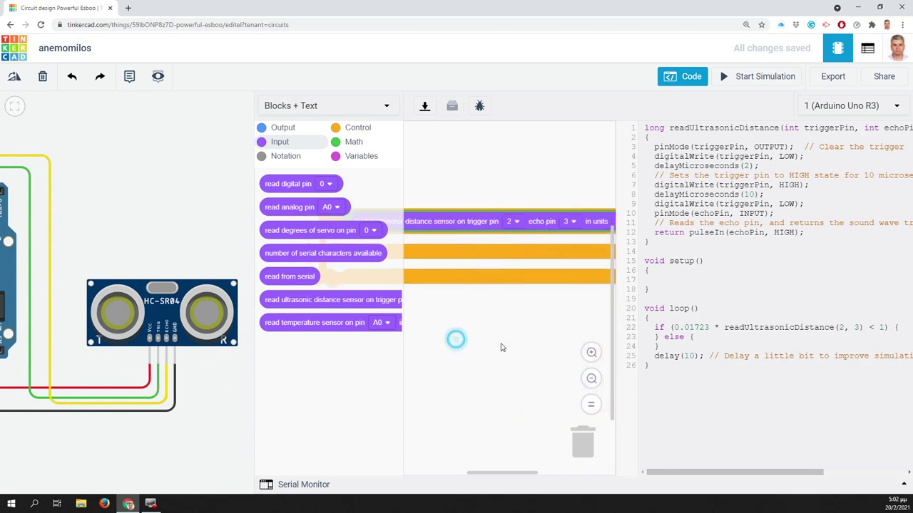
Set the if condition's comparison operator to < and its second operand to 10.
scroll(499, 347, "right", 3)
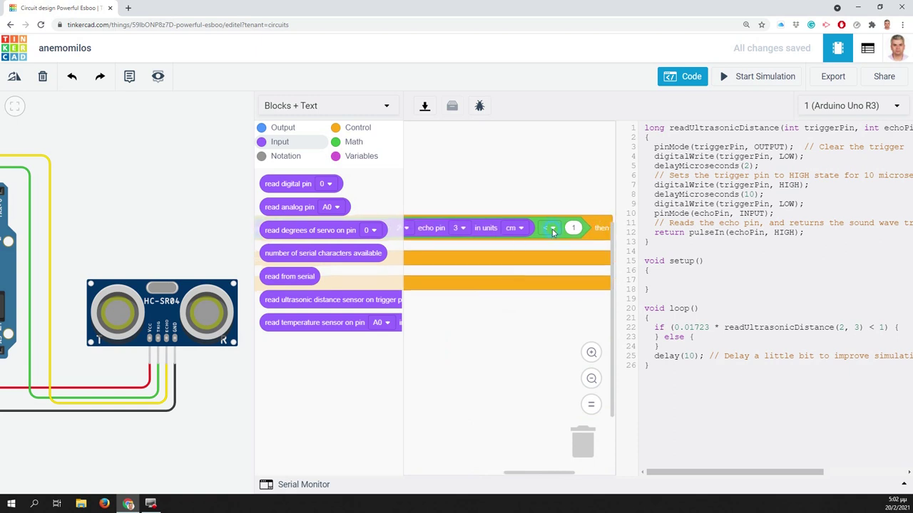
left_click(552, 232)
left_click(540, 258)
left_click(573, 228)
type("1")
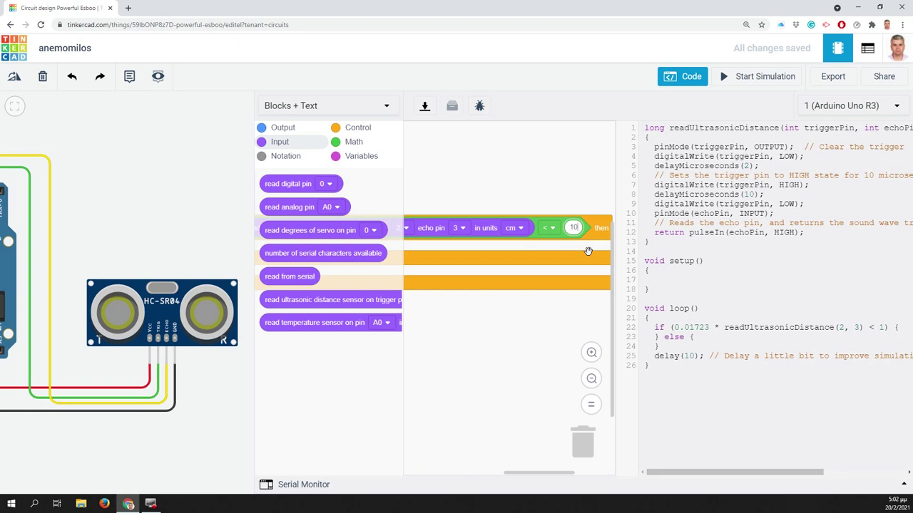
left_click(517, 320)
left_click_drag(434, 316, 538, 320)
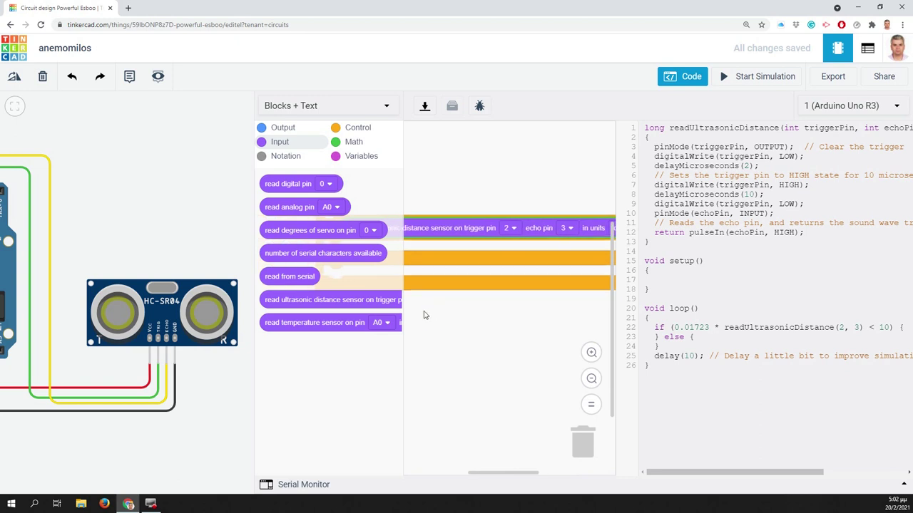